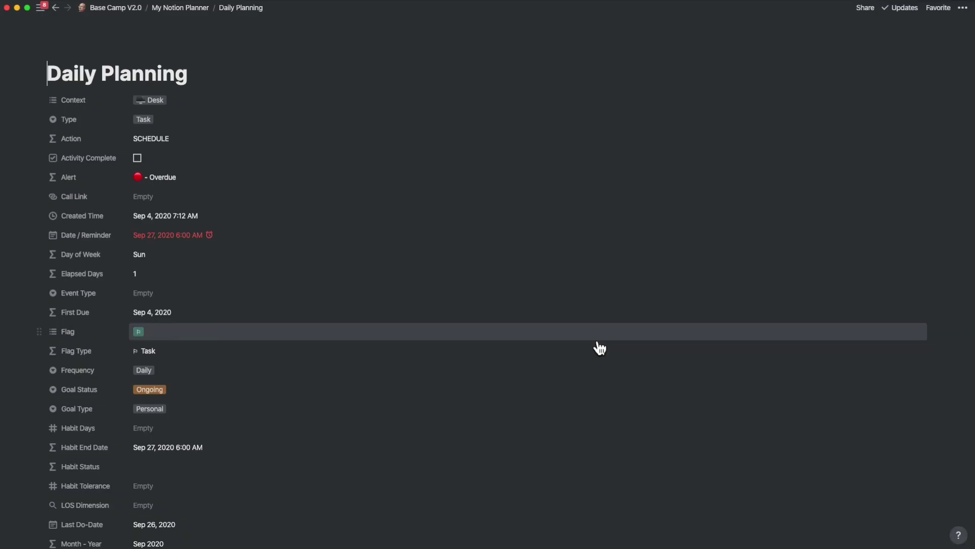
- Start a page link with [[ in the empty body under the planner task's properties
scroll(599, 342, "down", 10)
left_click(136, 324)
type("[[")
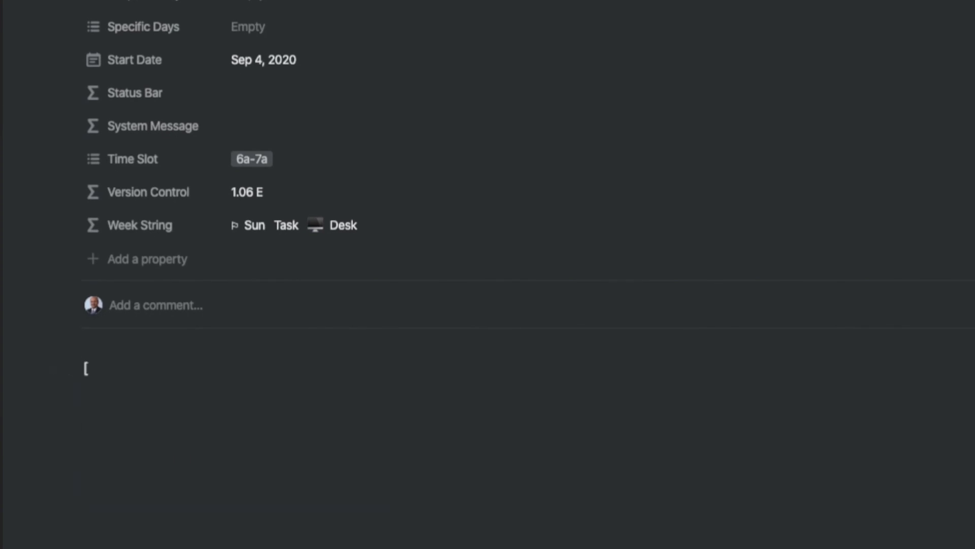
type("[")
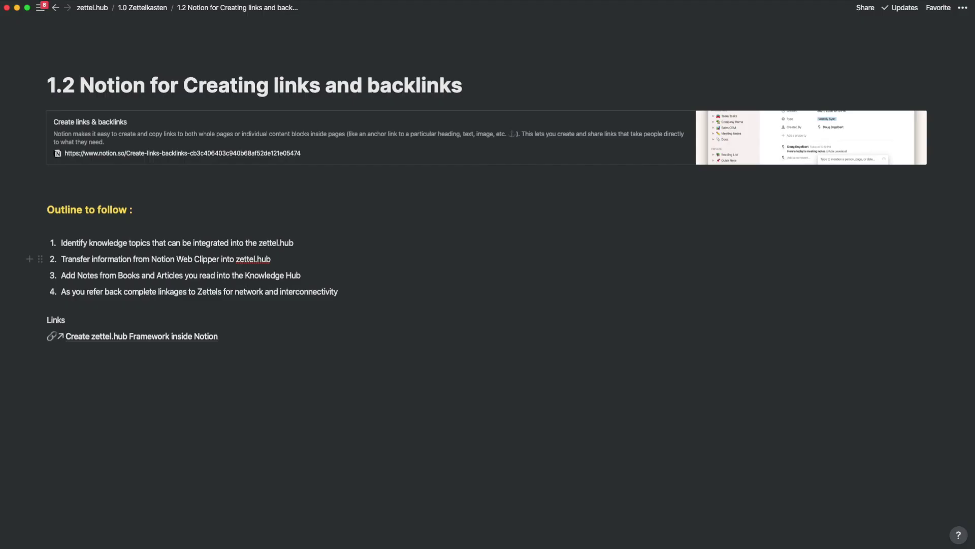
- Type [[zettel.hub after outline item 2 and insert the link to the zettel.hub page
type("[[zette")
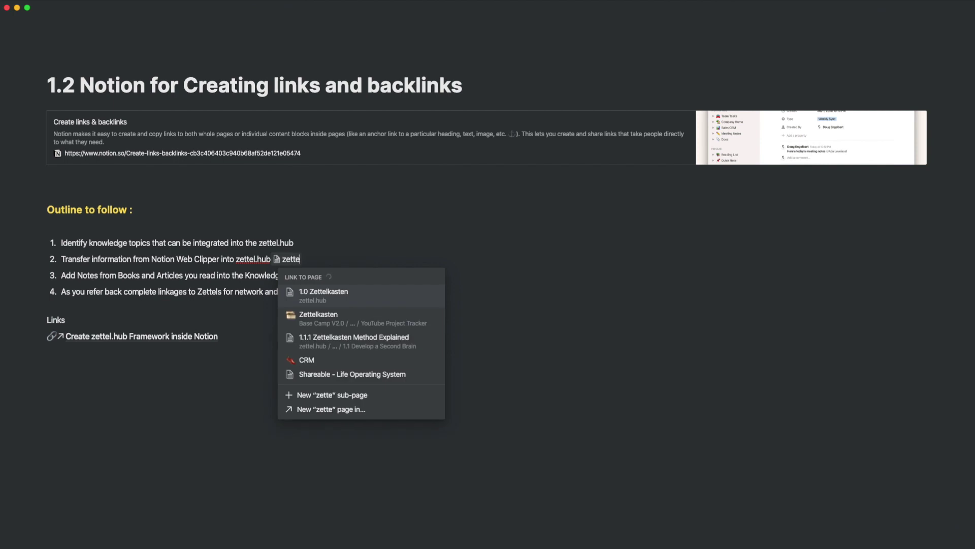
type("l.hub")
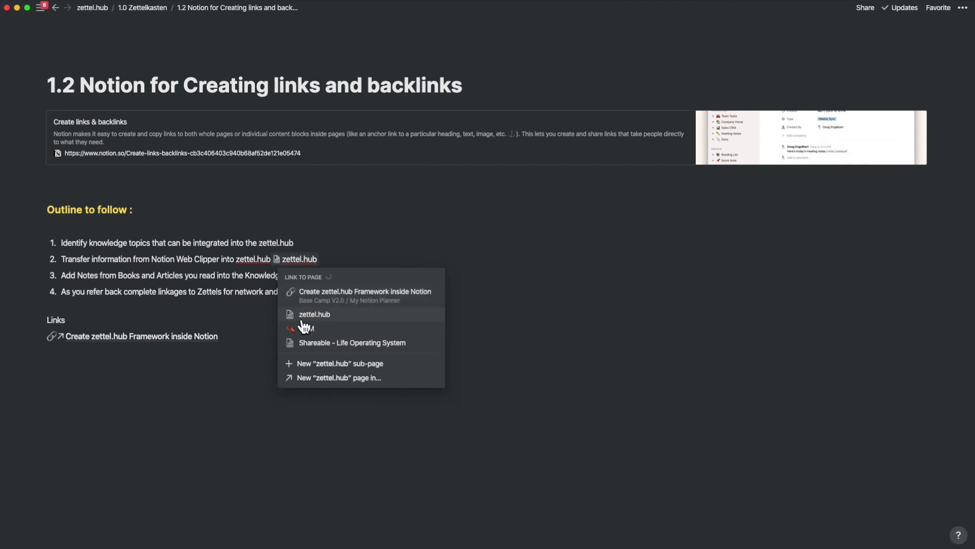
left_click(302, 320)
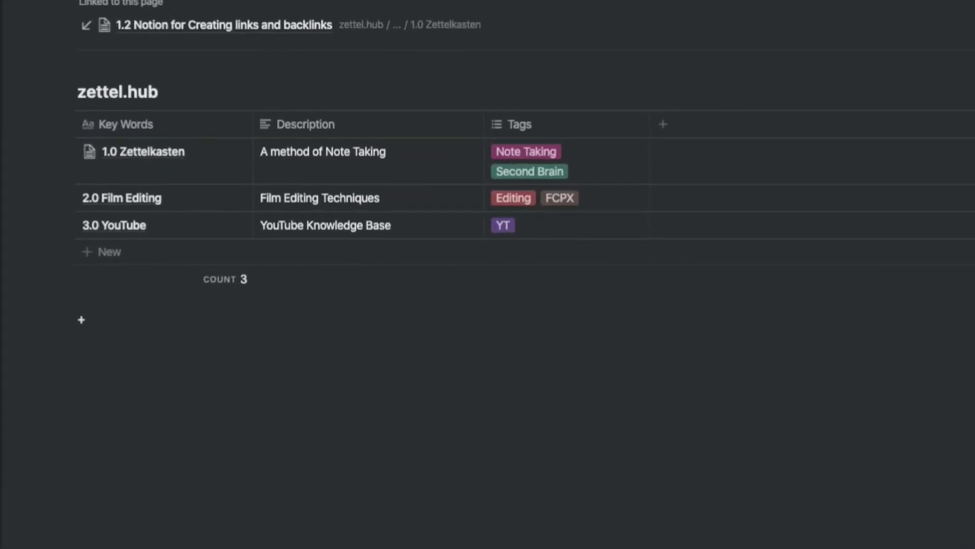
type("zett")
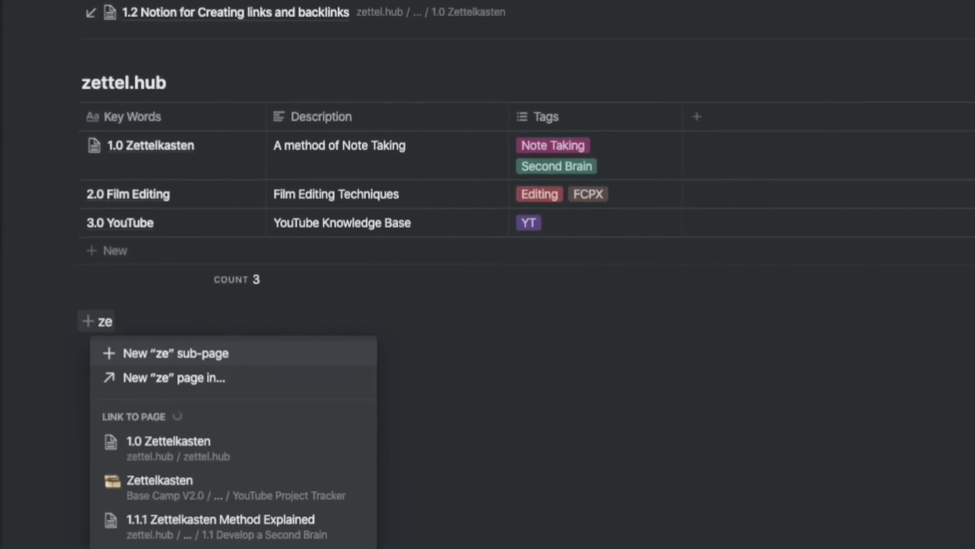
type("le")
key("BackSpace")
key("BackSpace")
type("elkast")
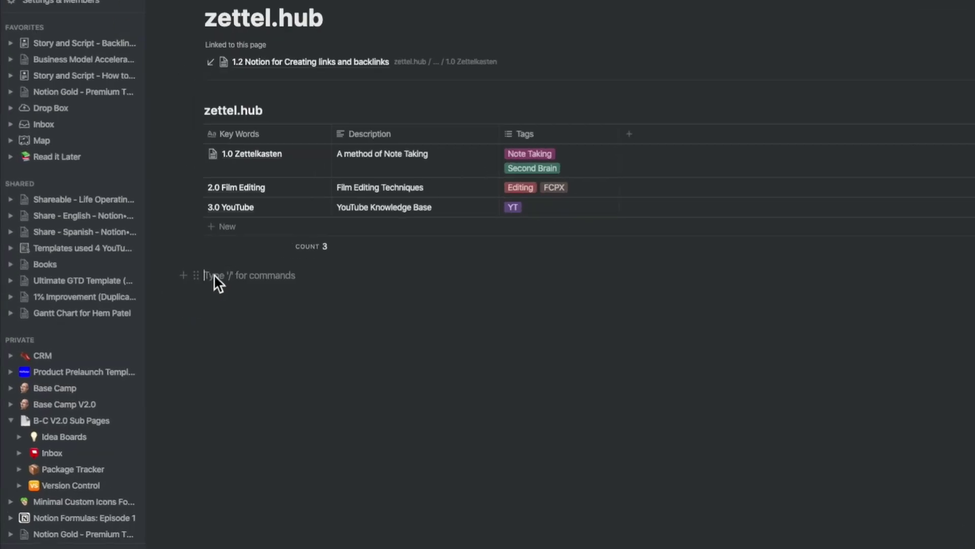
type("@")
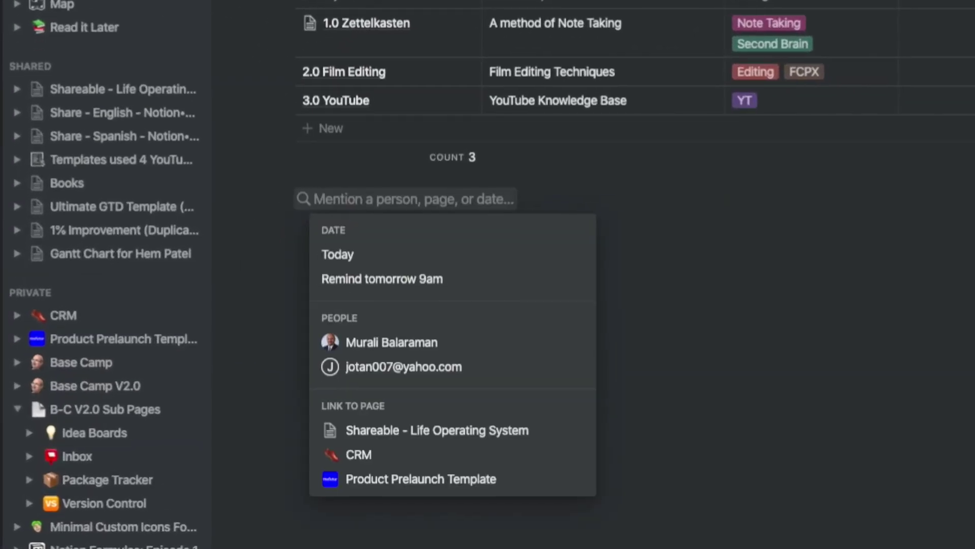
type("zettel")
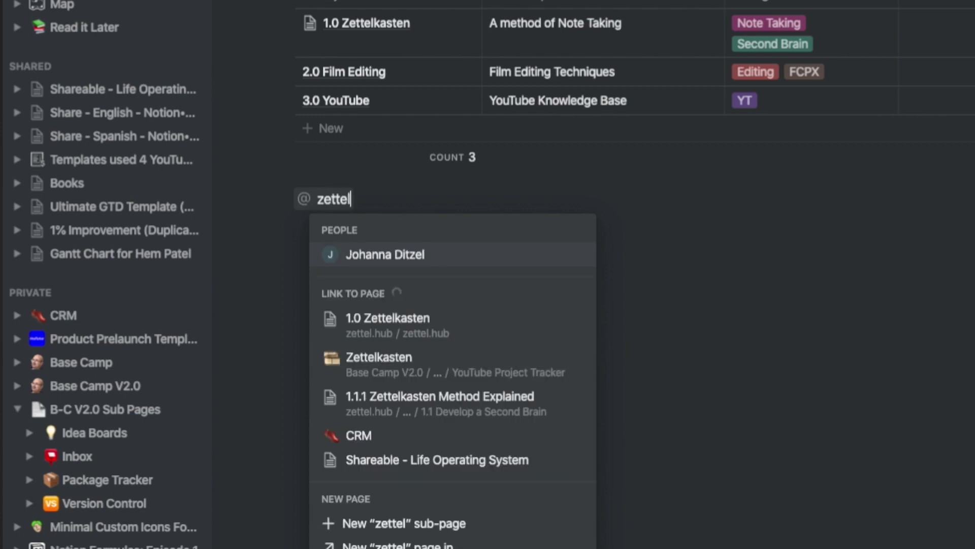
type("kast")
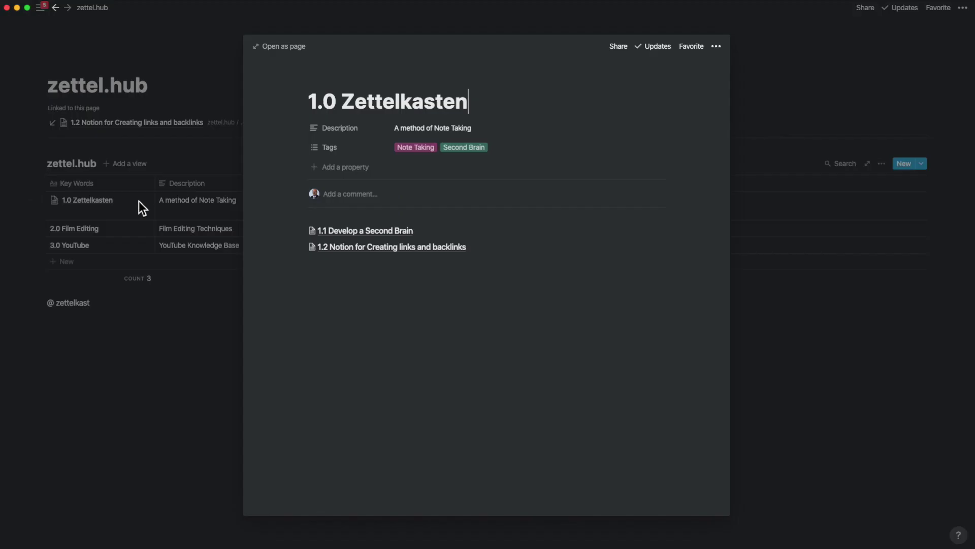
- Open the 1.0 Zettelkasten page in full and switch it to full width
left_click(282, 47)
left_click(962, 8)
left_click(955, 95)
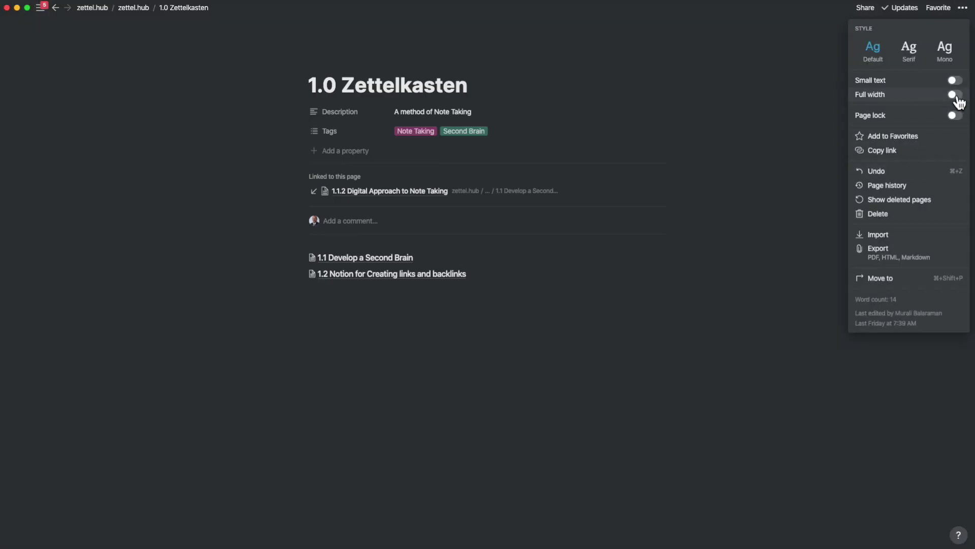
left_click(664, 224)
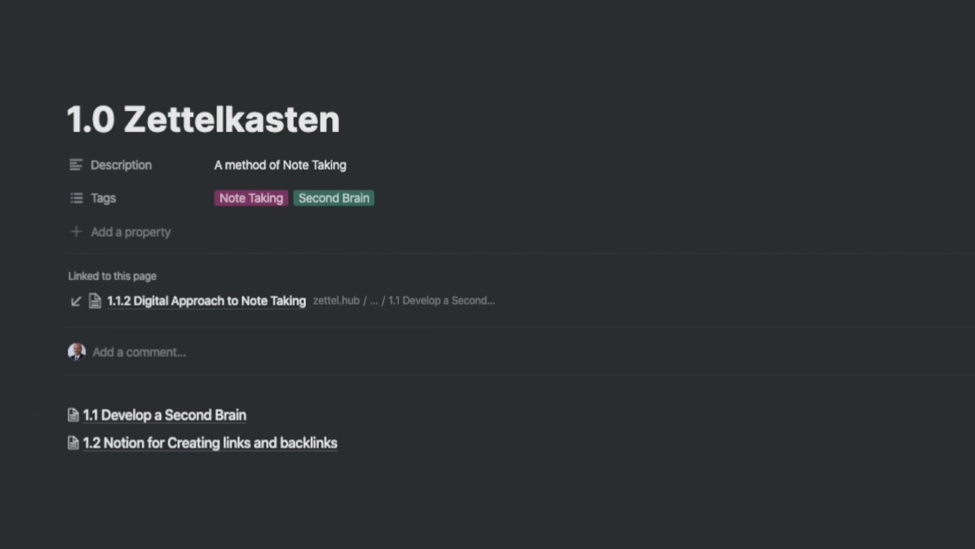
- Open 1.1.2 Digital Approach to Note Taking from 1.1 and make it full width
left_click(201, 447)
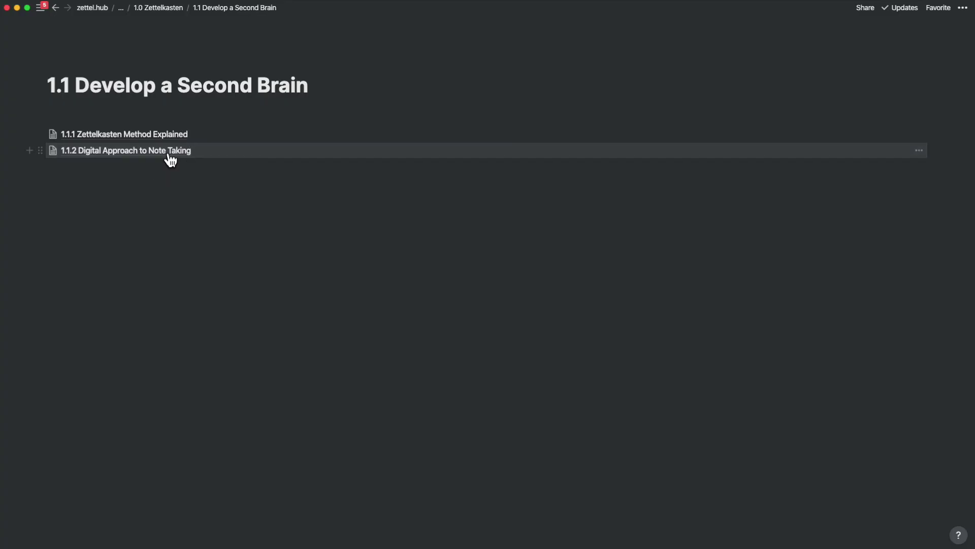
left_click(269, 251)
left_click(963, 7)
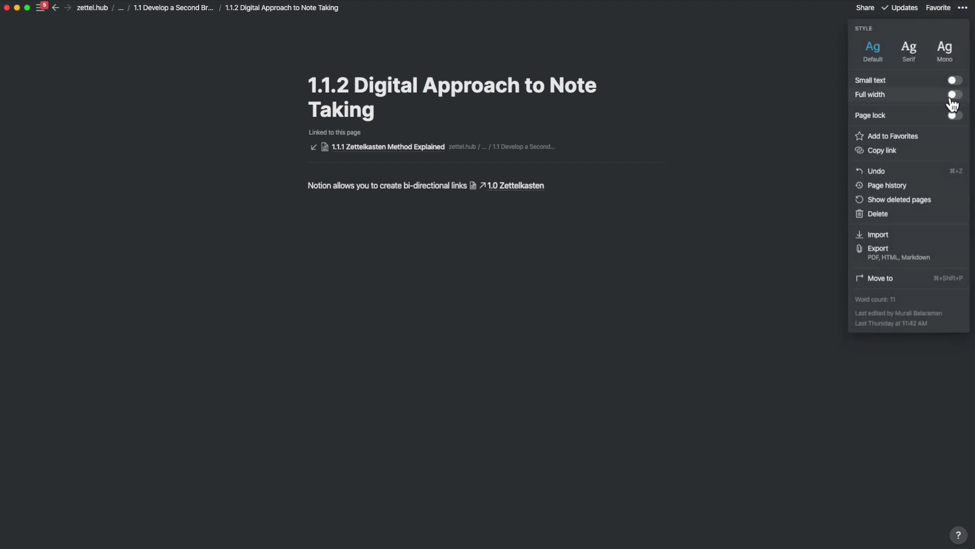
left_click(960, 100)
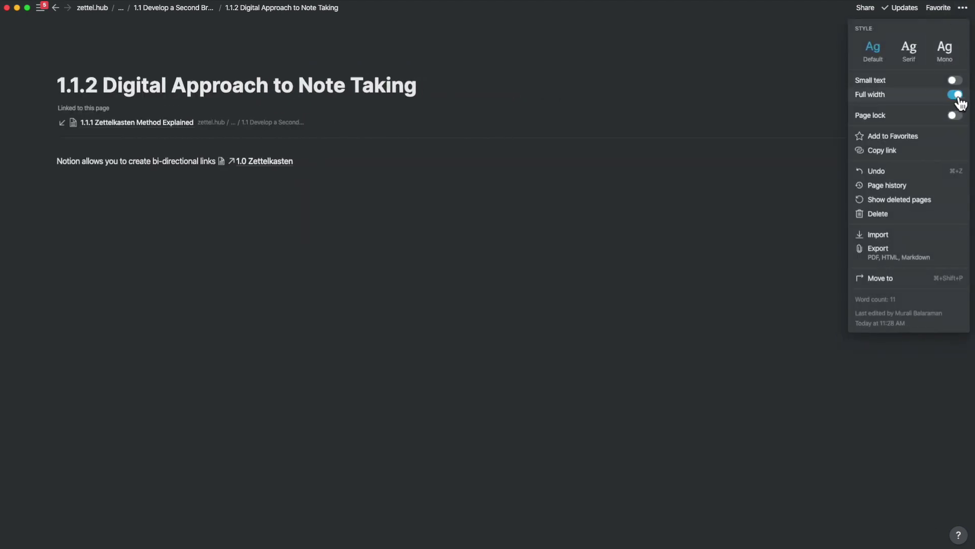
left_click(730, 157)
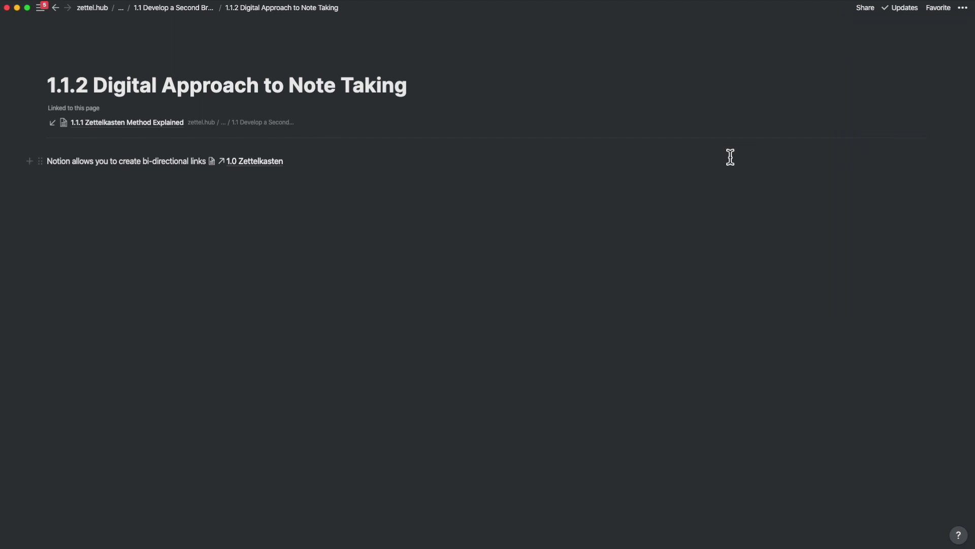
- Open 1.1.1 Zettelkasten Method Explained from 1.1 and follow its backlink to 1.1.2.1 Nicholas Luhmann
left_click(172, 8)
left_click(133, 133)
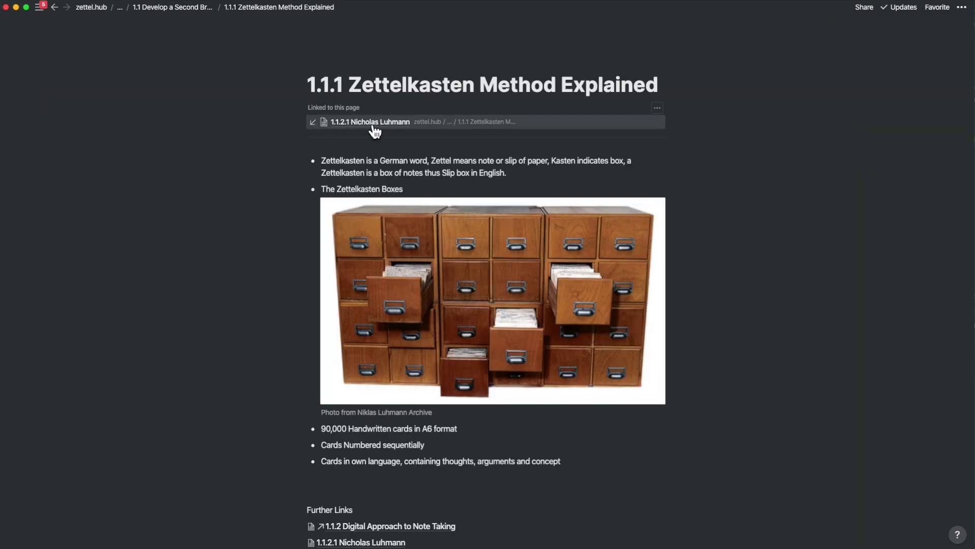
left_click(406, 125)
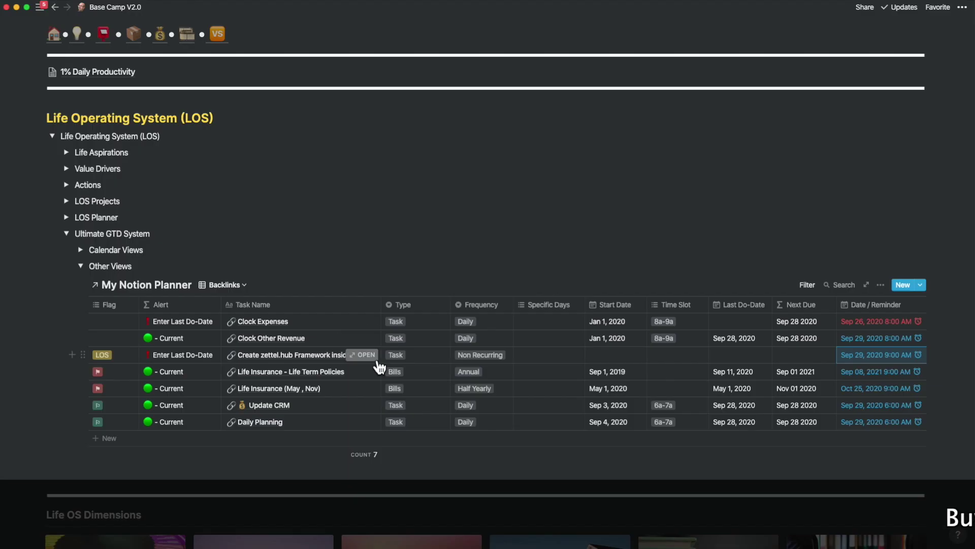
- Open the Create zettel.hub Framework inside Notion task as a full page
left_click(376, 358)
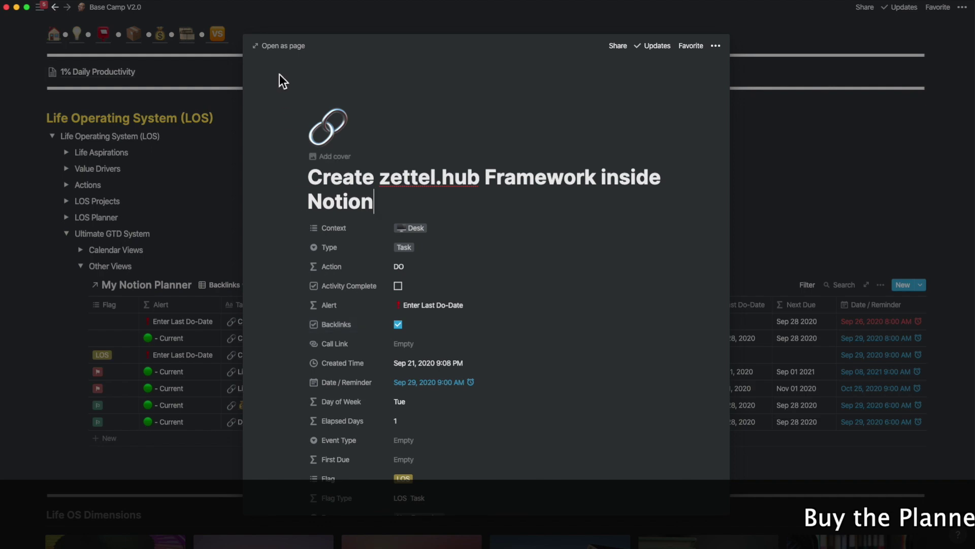
left_click(279, 49)
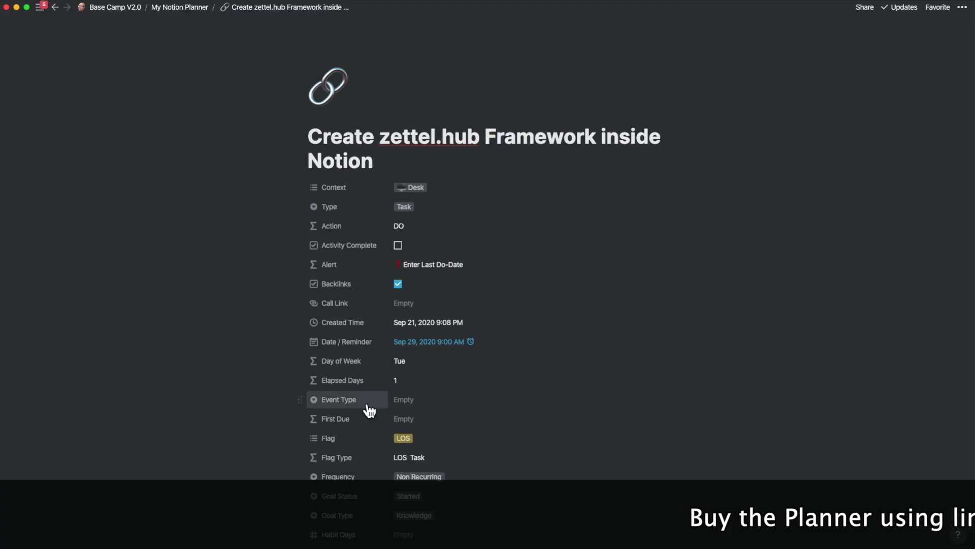
scroll(370, 409, "down", 3)
scroll(370, 411, "down", 10)
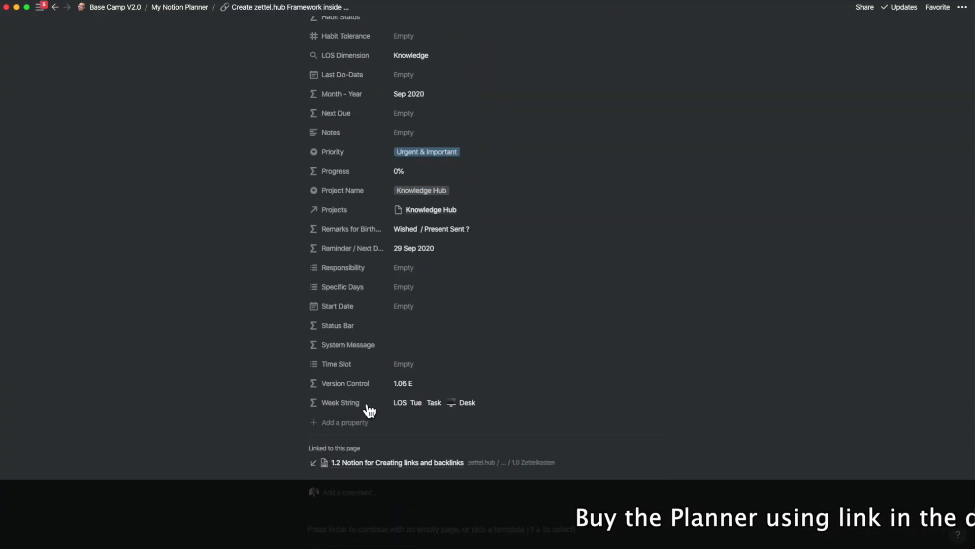
- Follow the backlink to 1.2 Notion for Creating links and backlinks, then preview Life Insurance (May , Nov)
scroll(369, 411, "down", 2)
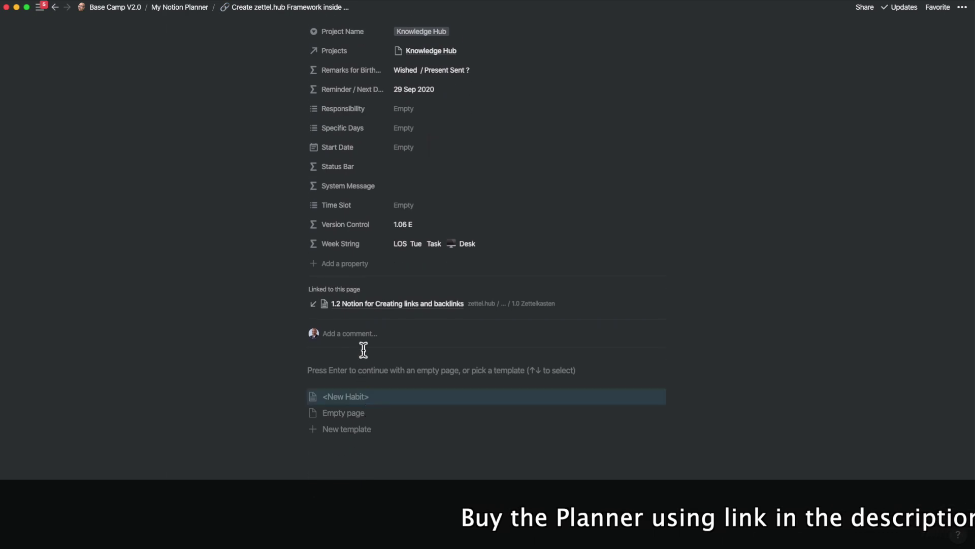
left_click(366, 315)
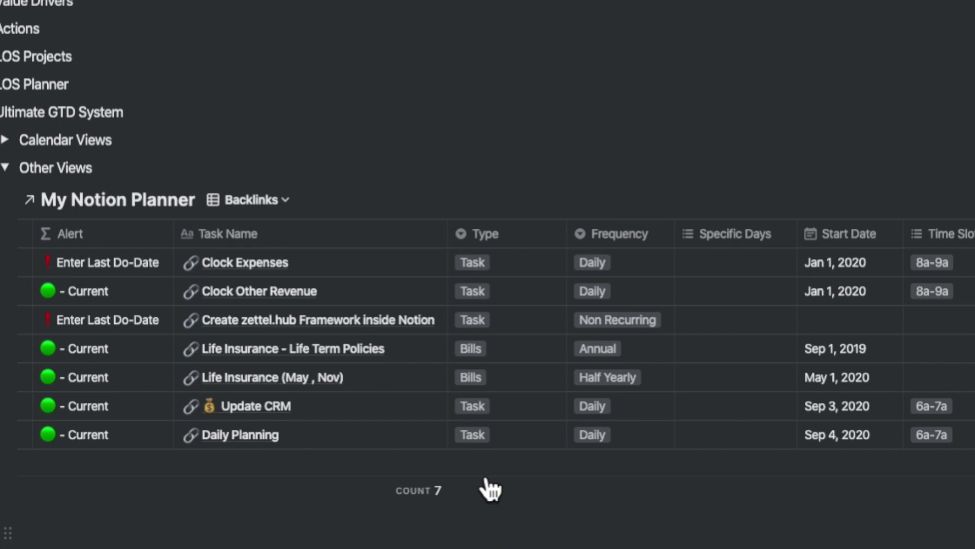
left_click(421, 376)
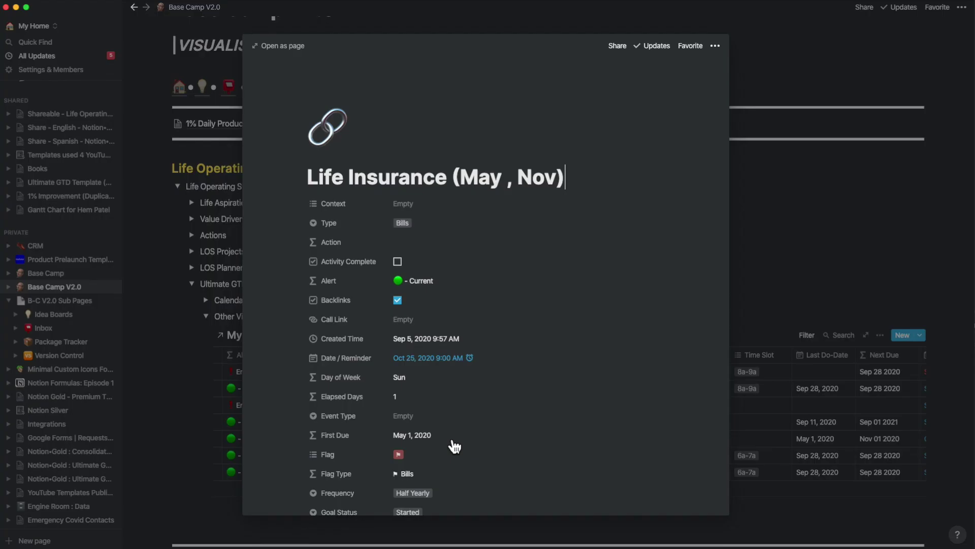
- Open Life Insurance (May , Nov) as a full page, scroll through it, then preview Update CRM
left_click(294, 53)
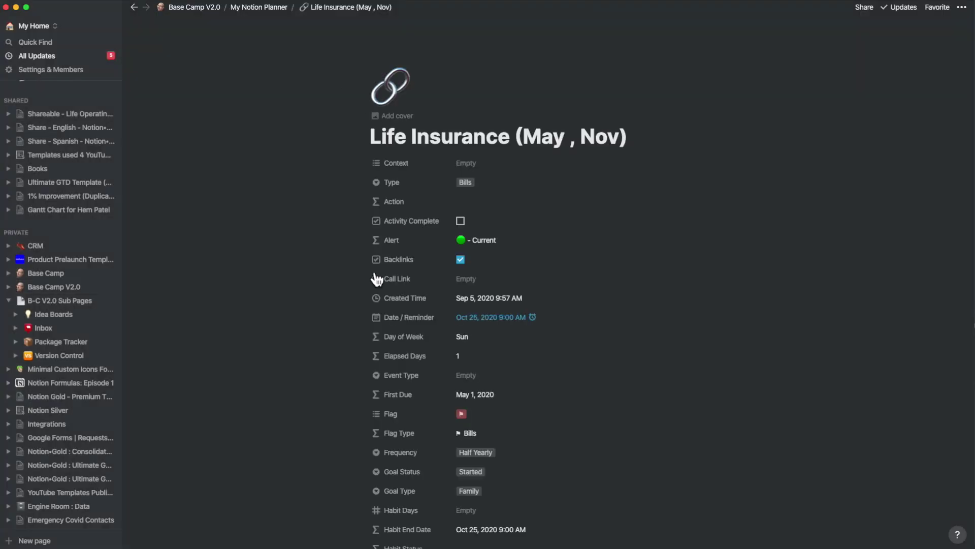
scroll(420, 355, "down", 15)
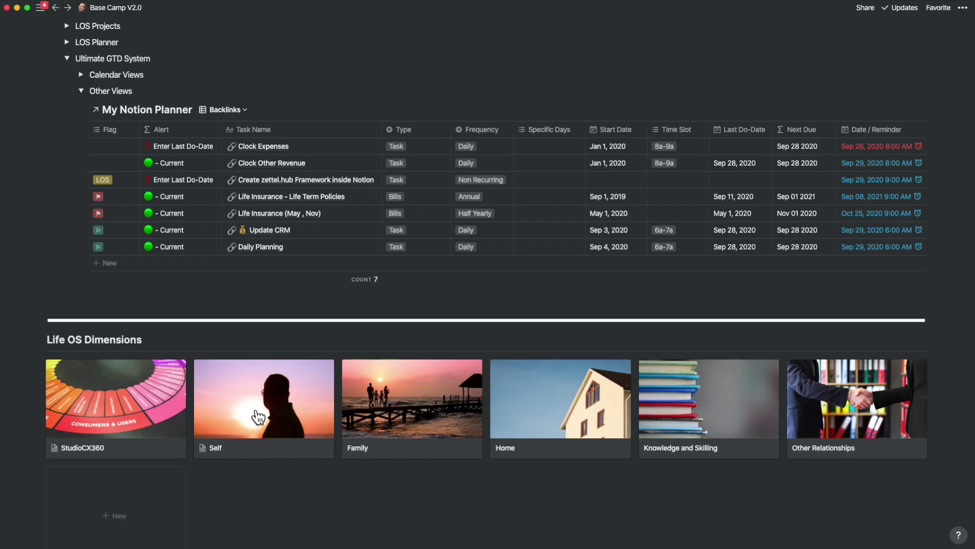
left_click(361, 228)
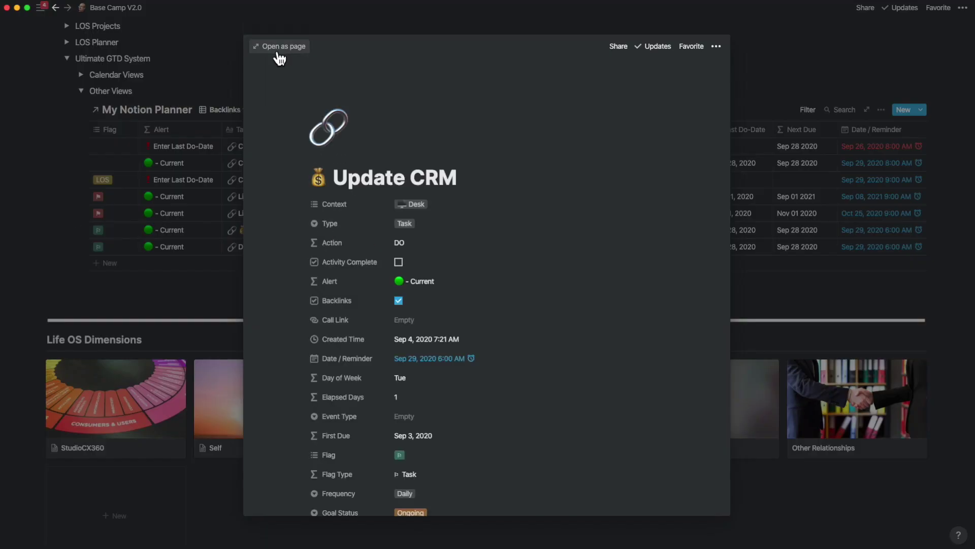
- Open Update CRM's linked Complete CRM System page and copy its page link
left_click(278, 51)
scroll(188, 204, "down", 15)
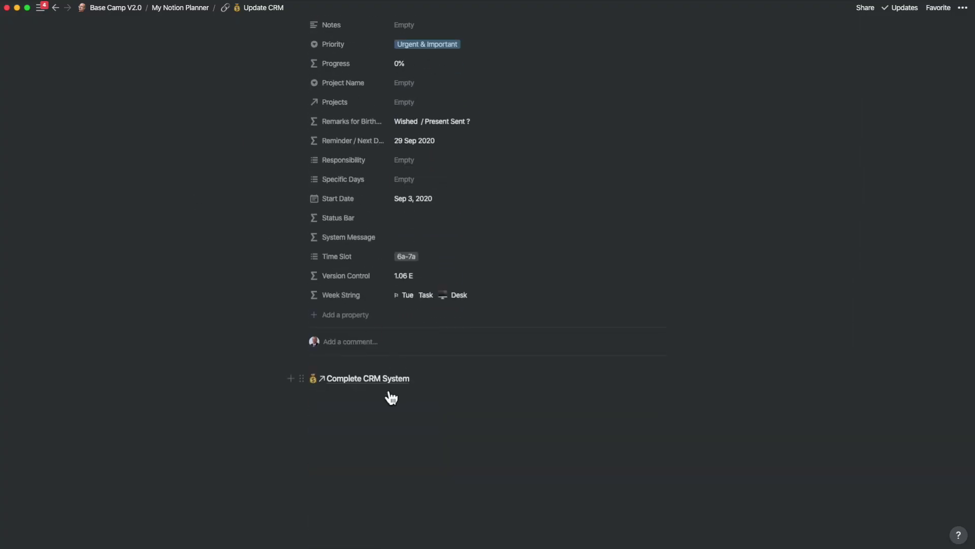
left_click(383, 389)
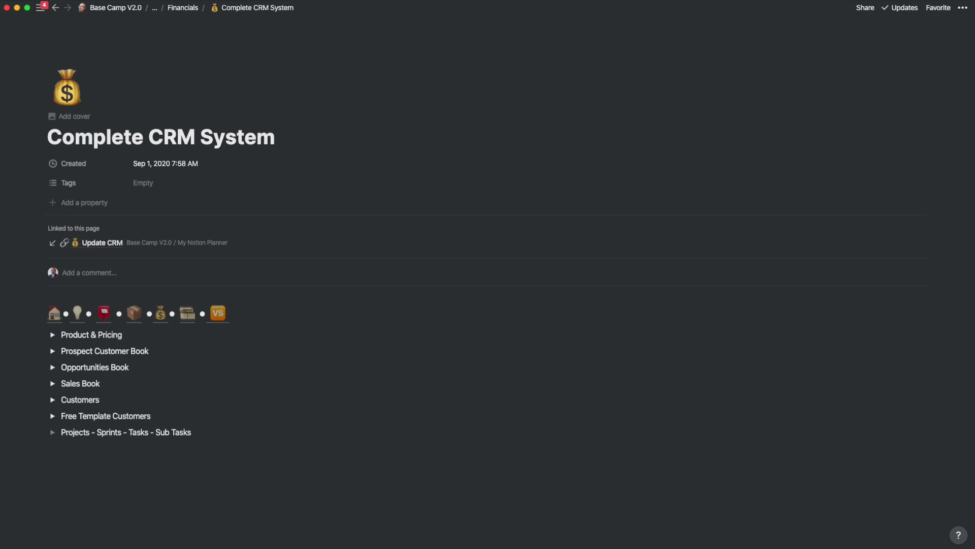
left_click(964, 10)
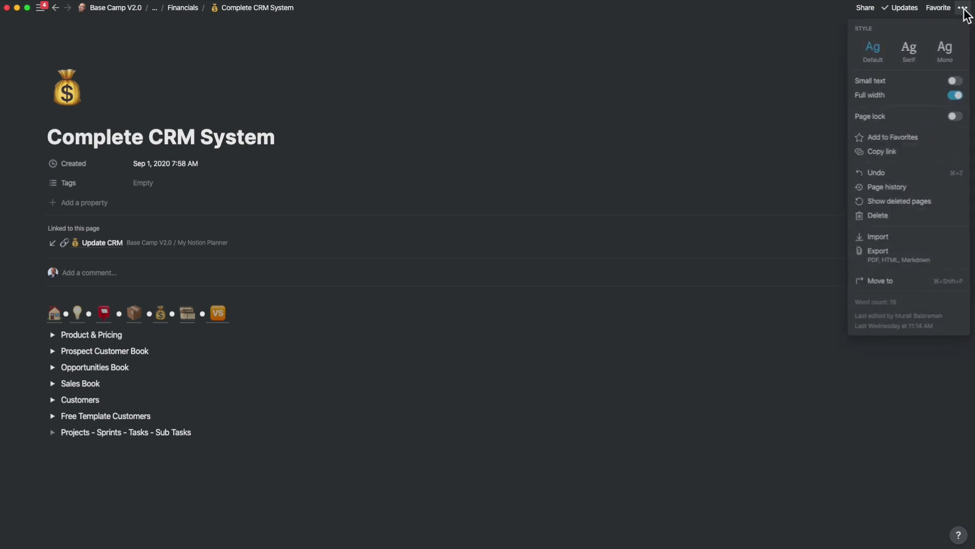
left_click(875, 151)
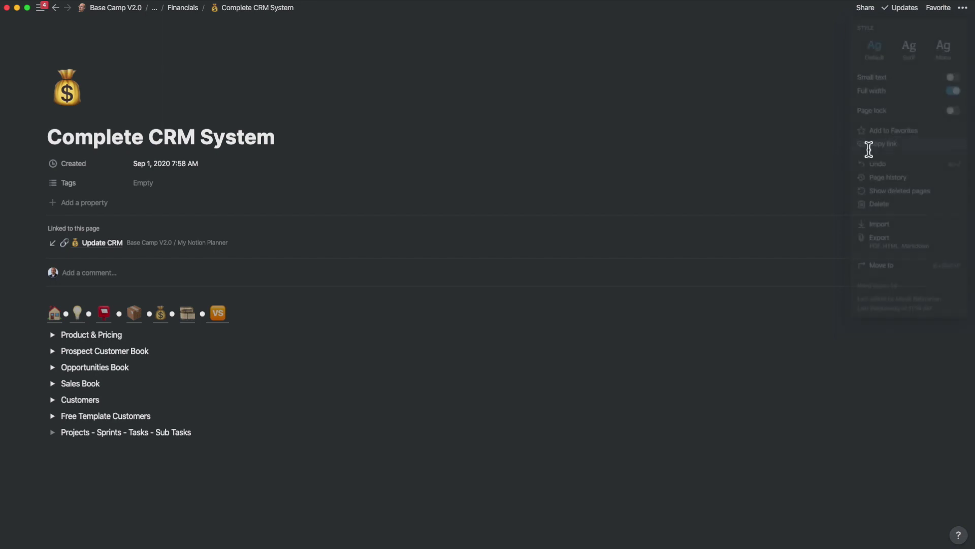
- Paste the Complete CRM System link on a new line in Update CRM's body as a page link
left_click(99, 8)
scroll(165, 368, "down", 9)
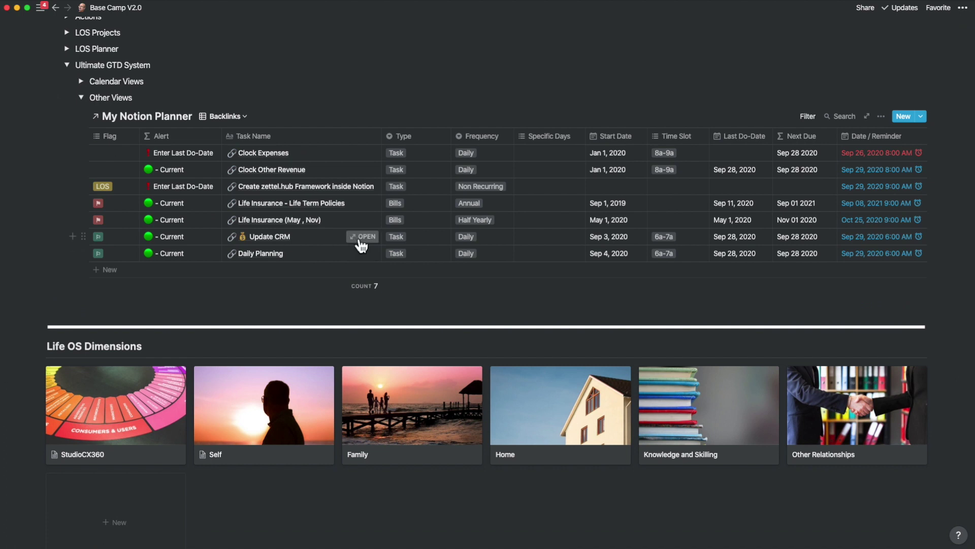
left_click(362, 237)
left_click(276, 380)
type("[[")
key("super+v")
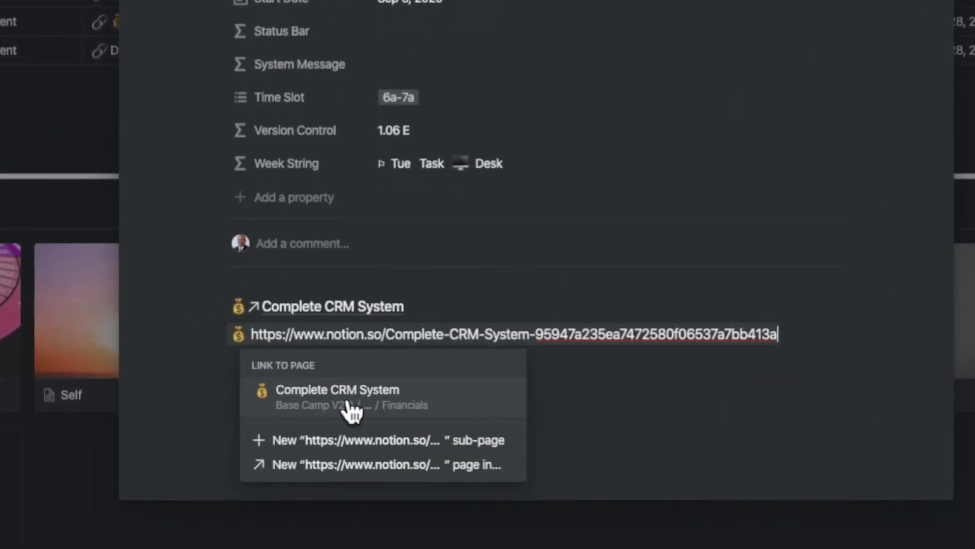
left_click(349, 407)
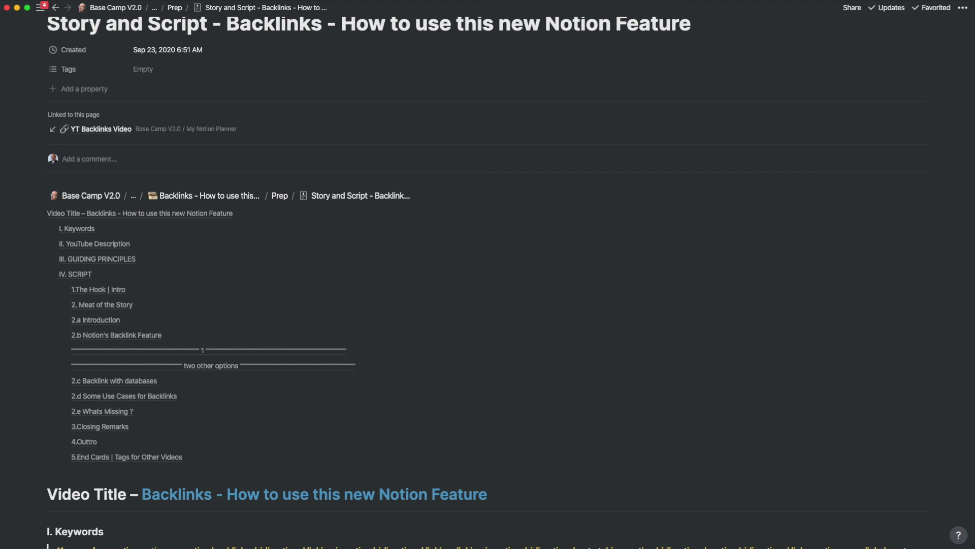
- Jump to the 1.The Hook | Intro section, open the YT Backlinks Video backlink, then return to My Notion Planner
left_click(102, 294)
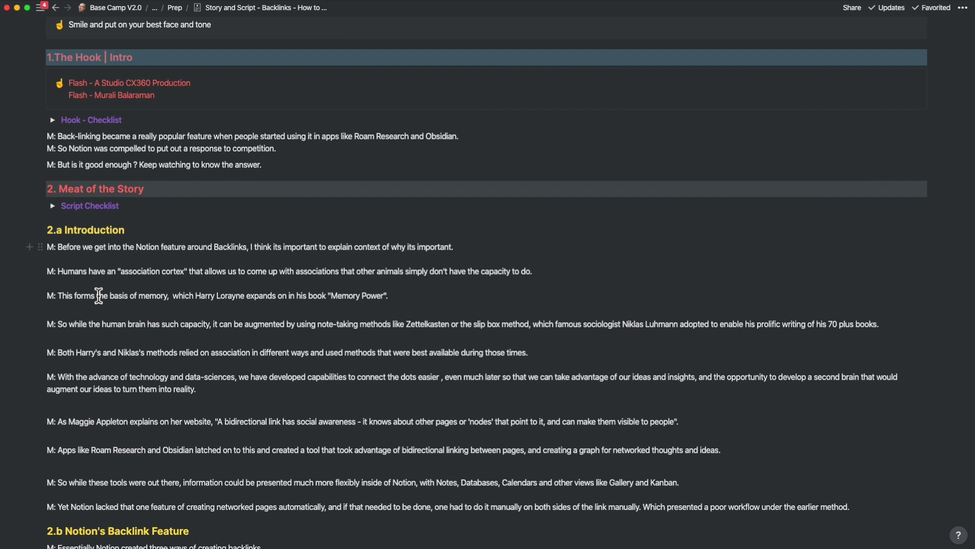
scroll(198, 256, "up", 20)
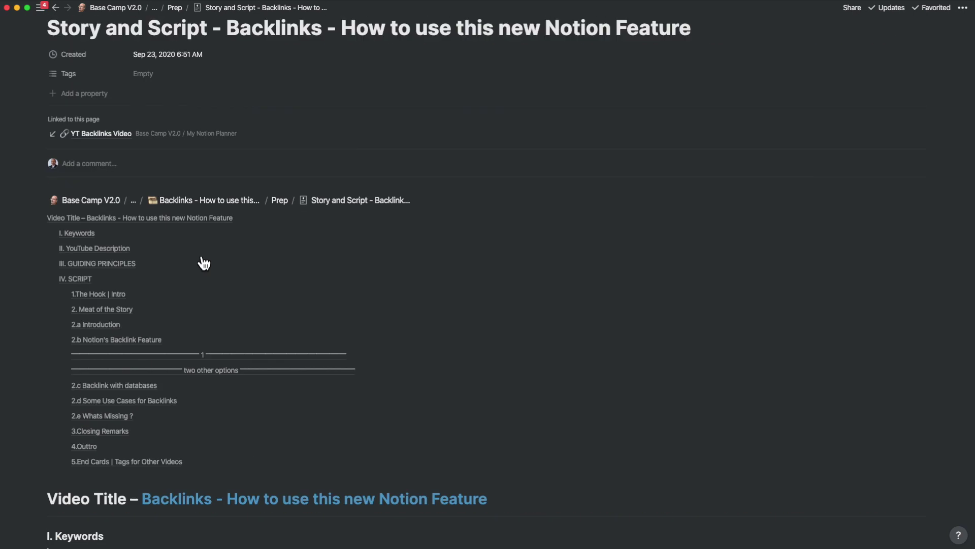
left_click(99, 135)
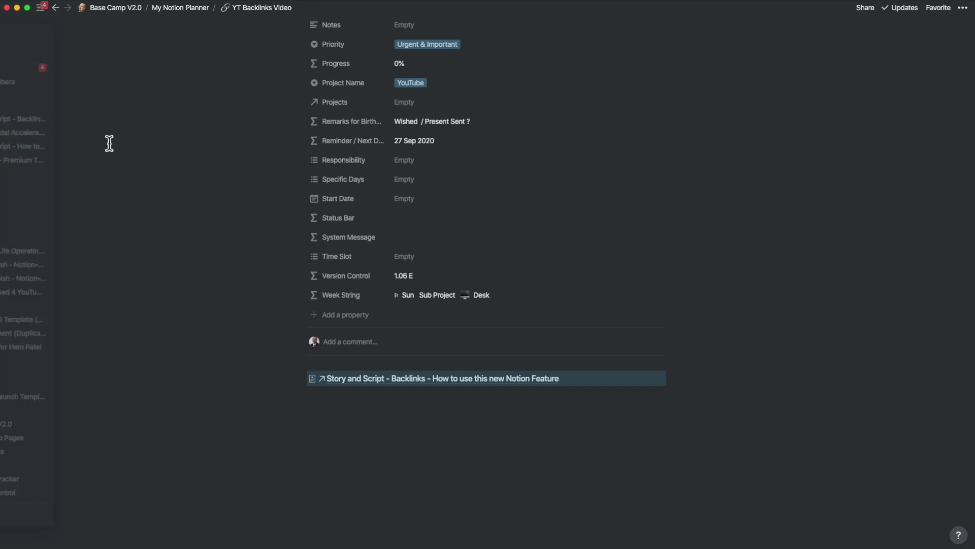
left_click(181, 9)
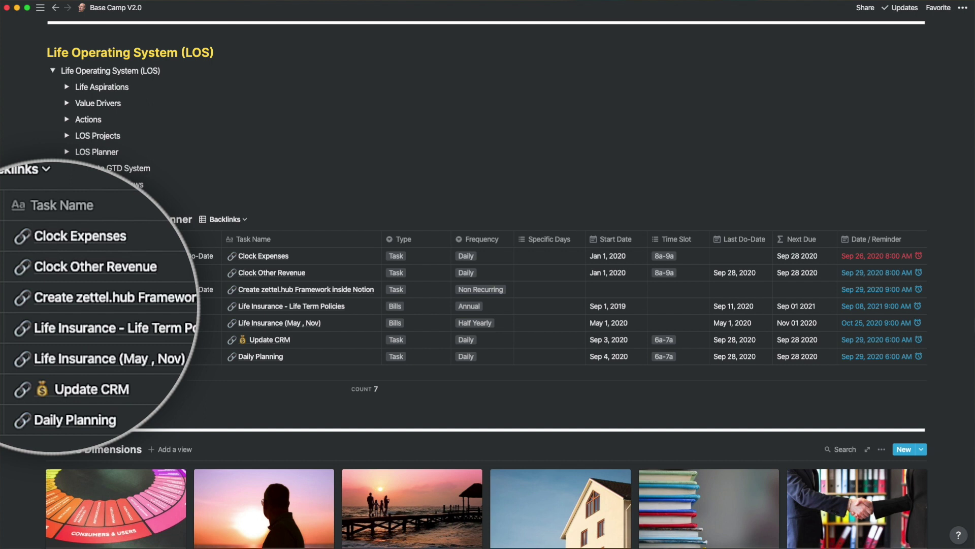
- Choose a new icon for the Clock Expenses task, then preview the Daily Planning task
left_click(263, 256)
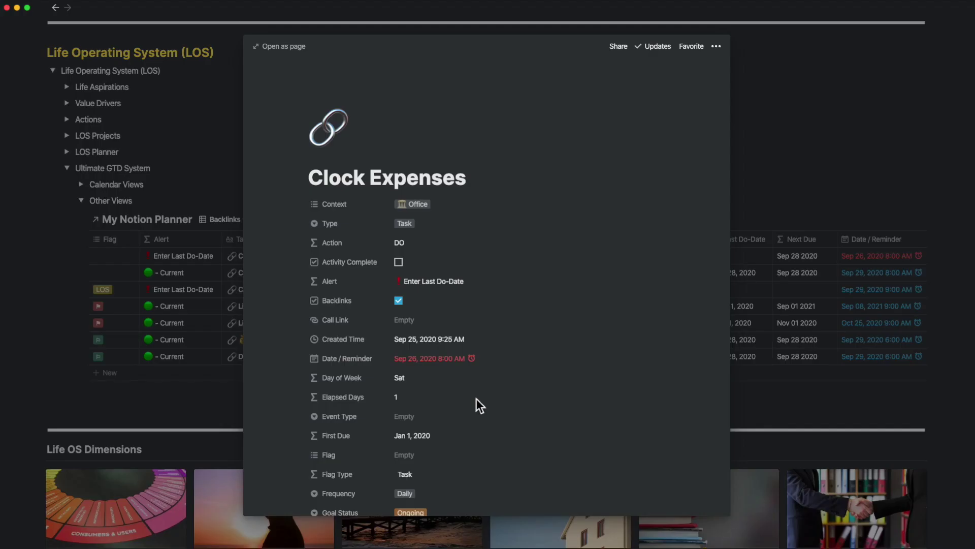
left_click(335, 132)
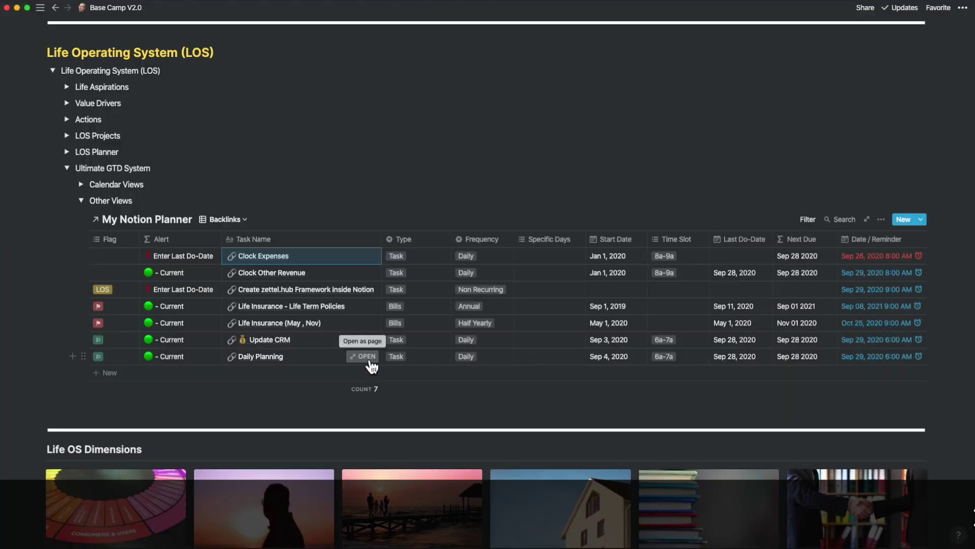
left_click(371, 362)
scroll(343, 373, "down", 9)
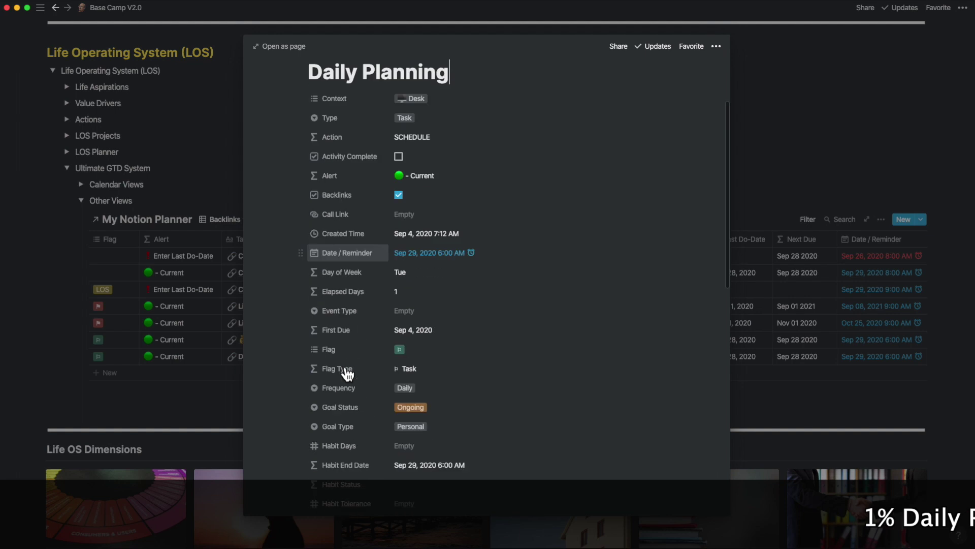
scroll(348, 374, "down", 5)
left_click(357, 422)
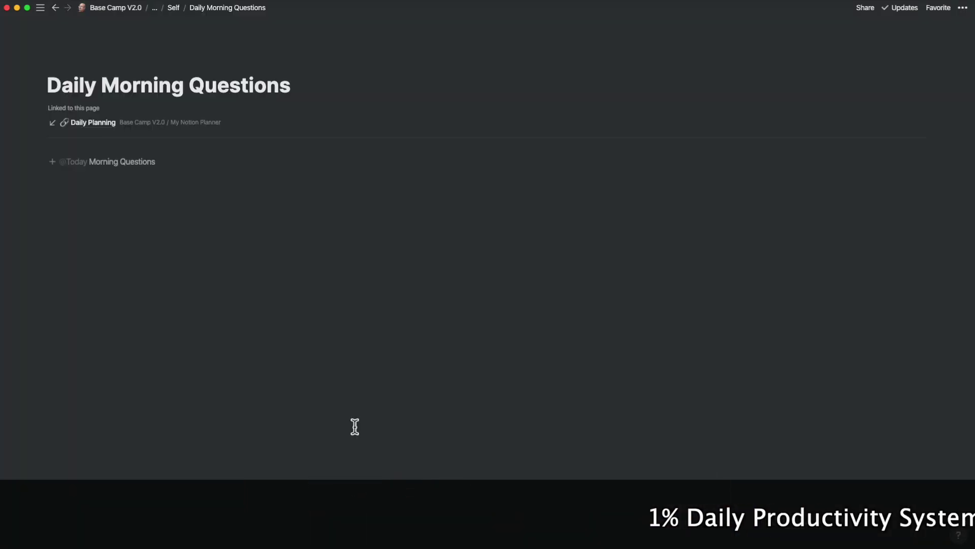
left_click(109, 162)
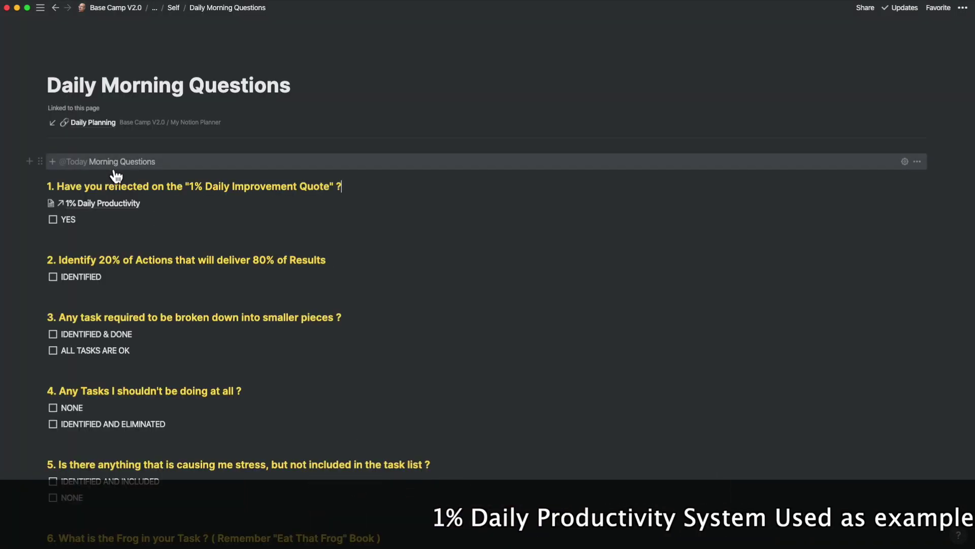
left_click(123, 208)
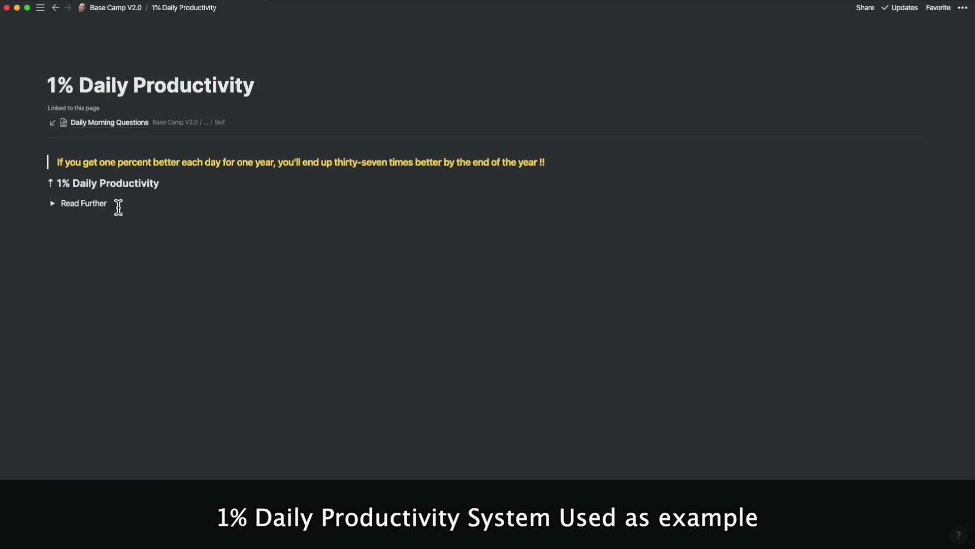